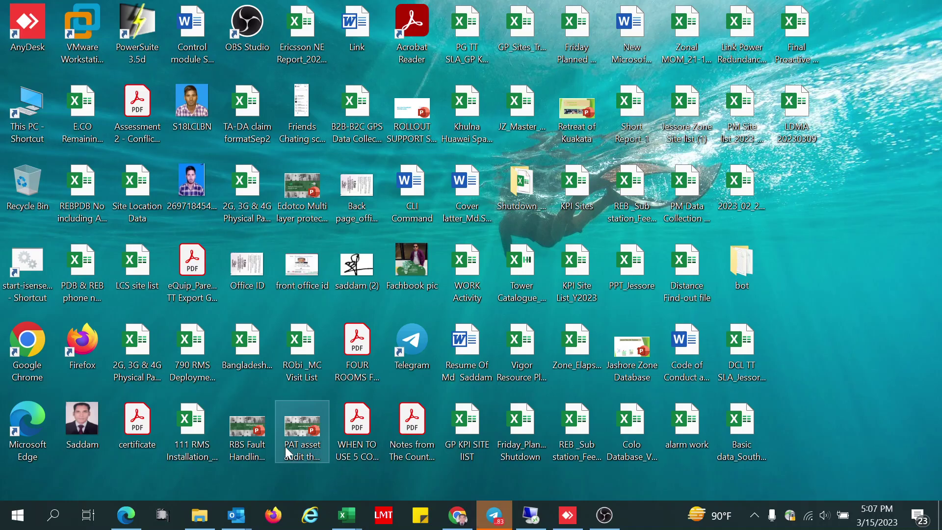
Step: Switch to the AnyDesk session and open the Basic NE configuration of JSCGH17-EMTN-01
{"action": "left_click", "coordinate": [567, 513]}
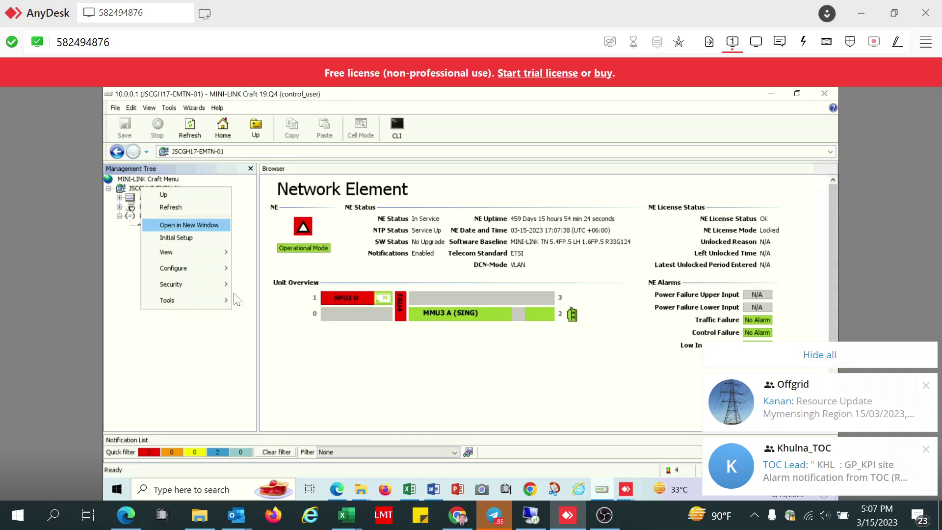
{"action": "mouse_move", "coordinate": [220, 301]}
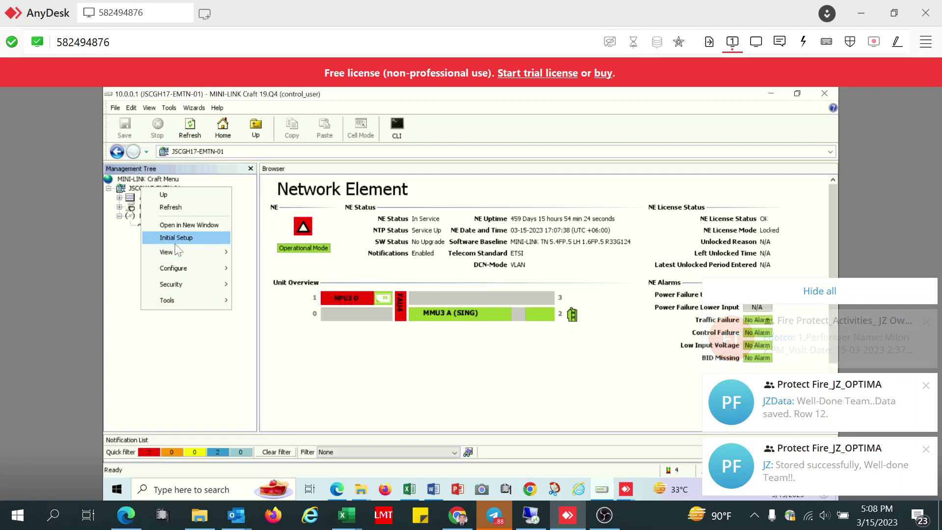
{"action": "mouse_move", "coordinate": [169, 253]}
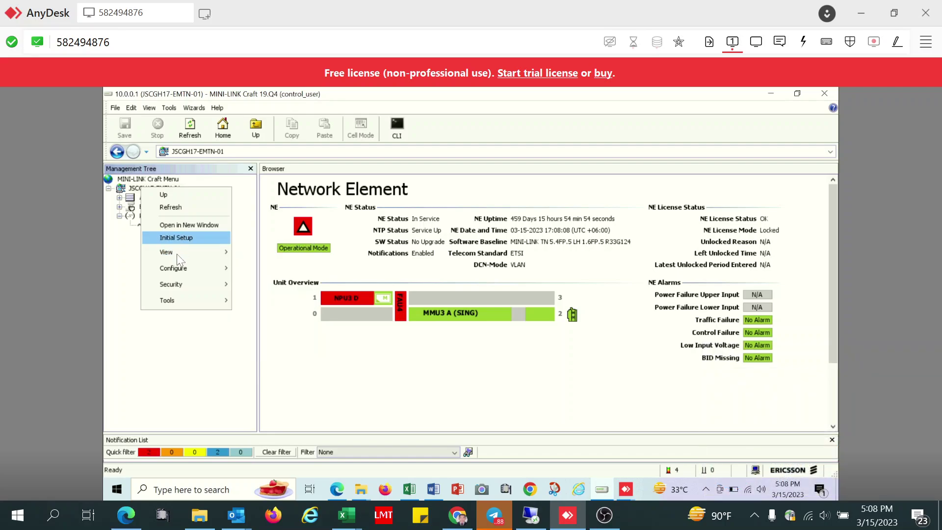
{"action": "mouse_move", "coordinate": [171, 270]}
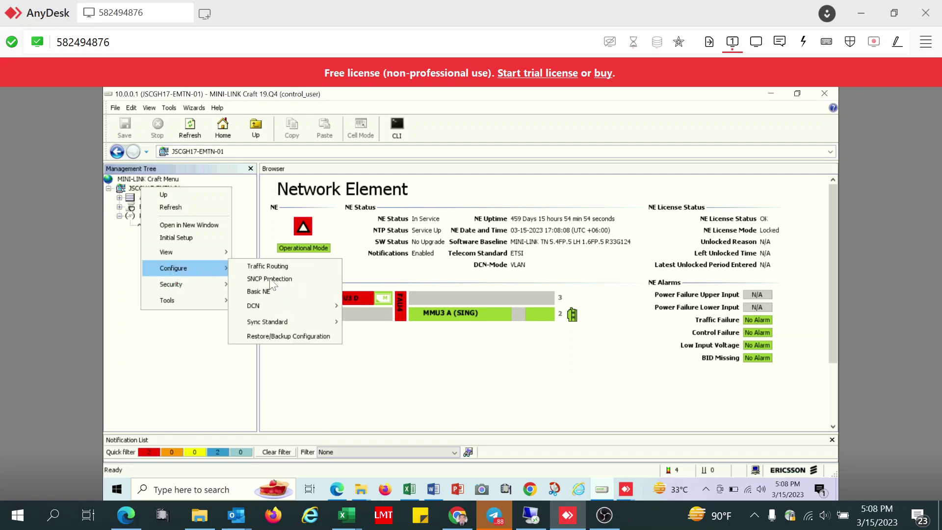
{"action": "left_click", "coordinate": [266, 294]}
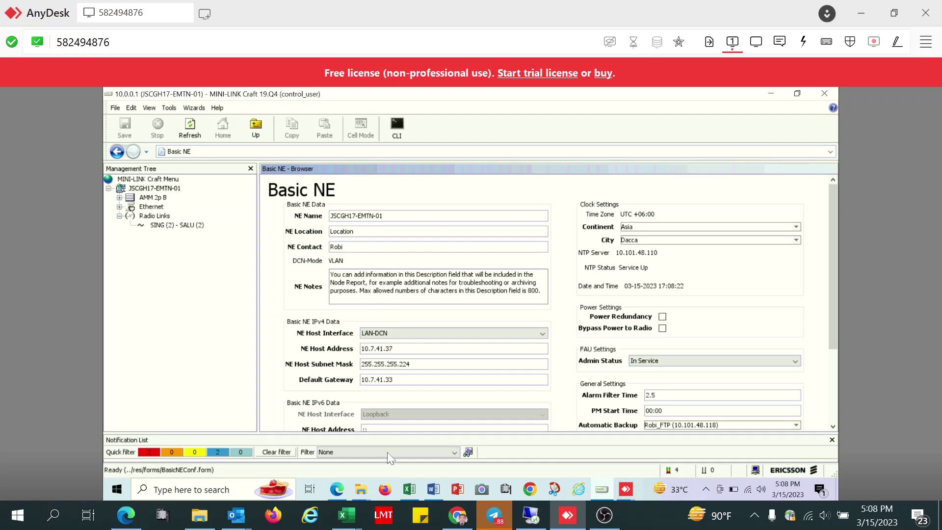
Step: Switch to the 10.101.48.117 remote desktop, enter 10.7.41. as the start of the logon IP/Host, and return to the AnyDesk session
{"action": "left_click", "coordinate": [530, 515]}
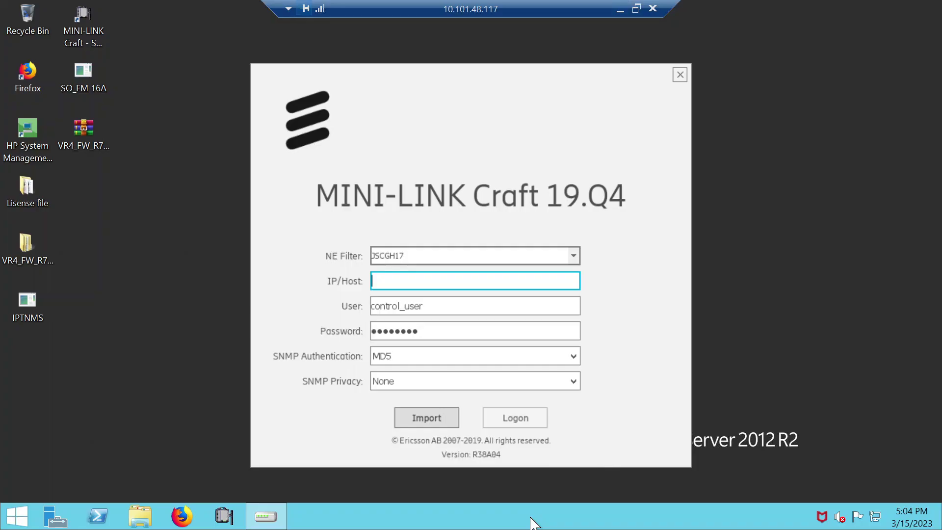
{"action": "type", "text": "10."}
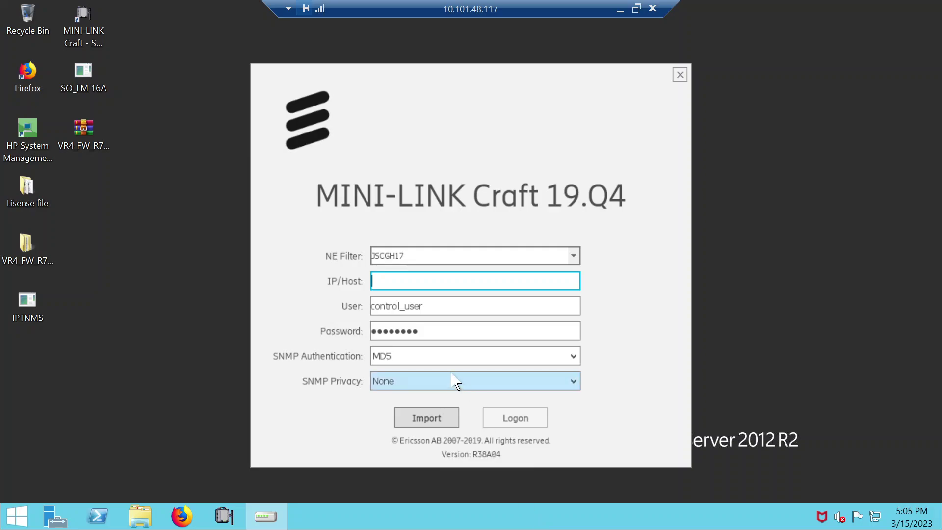
{"action": "type", "text": "7.41."}
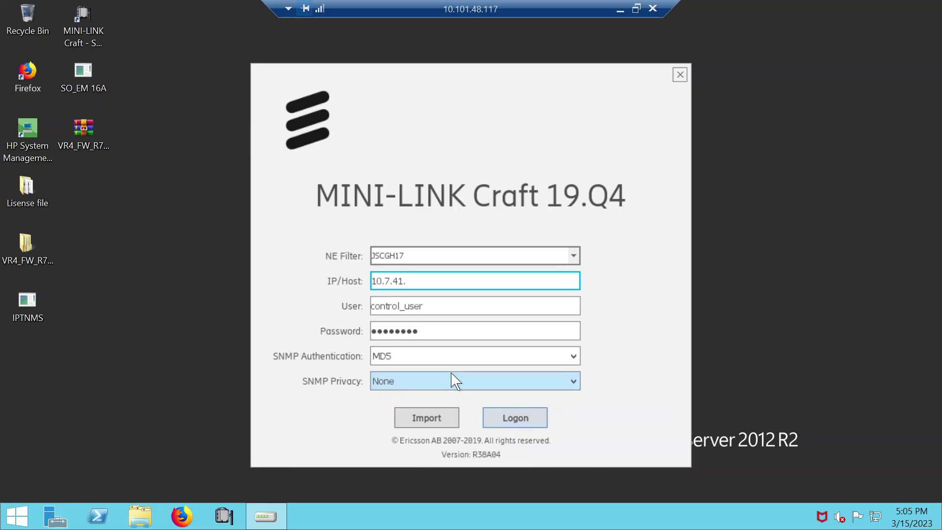
{"action": "key", "text": "Return"}
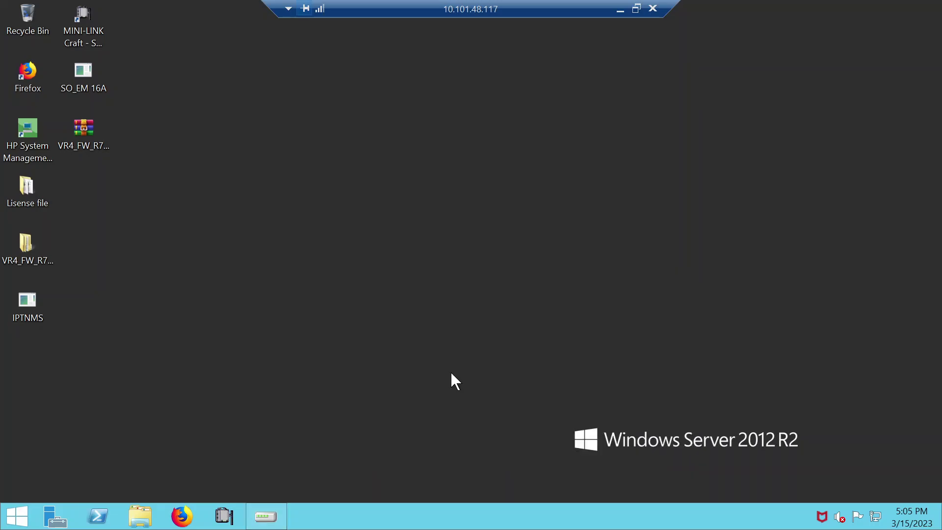
{"action": "left_click", "coordinate": [267, 518]}
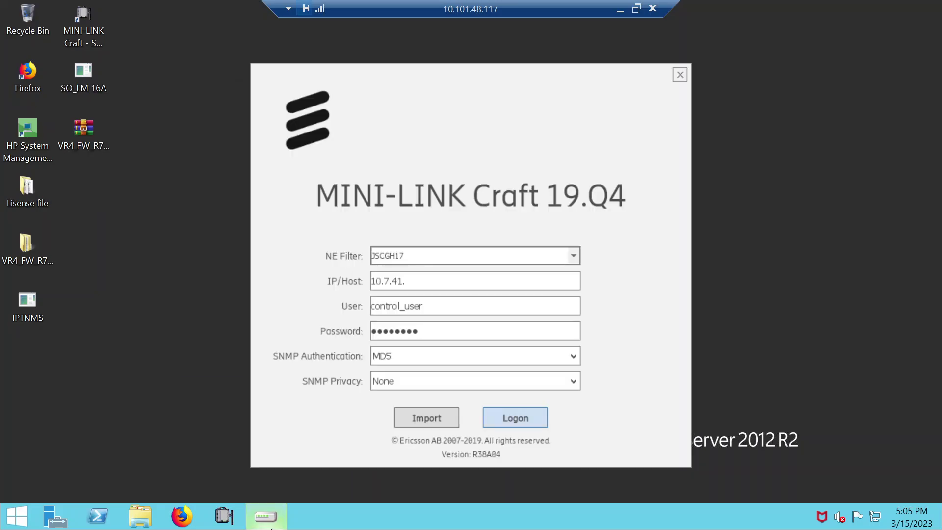
{"action": "left_click", "coordinate": [620, 9]}
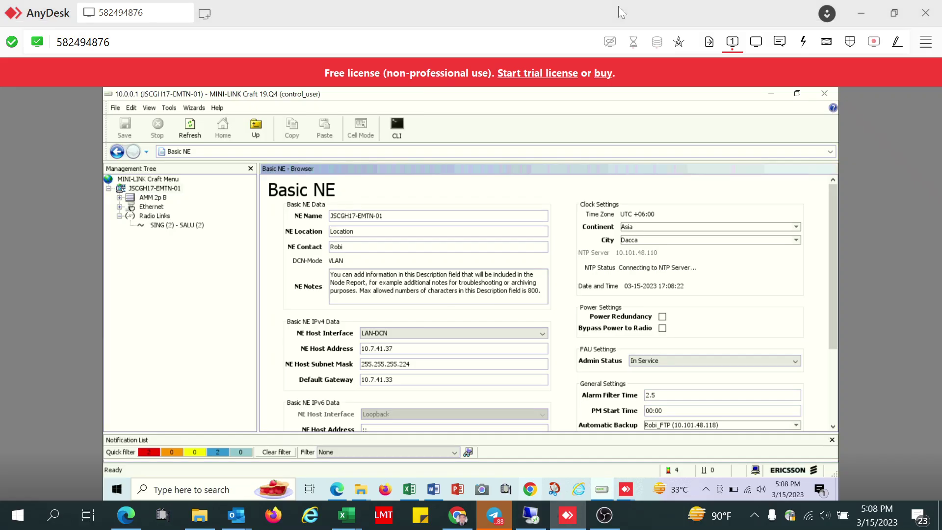
{"action": "key", "text": "alt+Tab"}
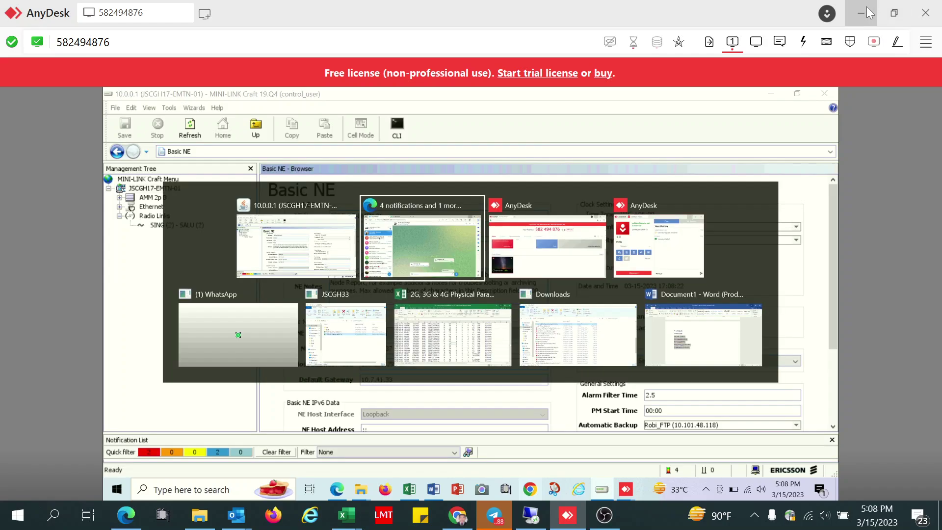
{"action": "left_click", "coordinate": [864, 8]}
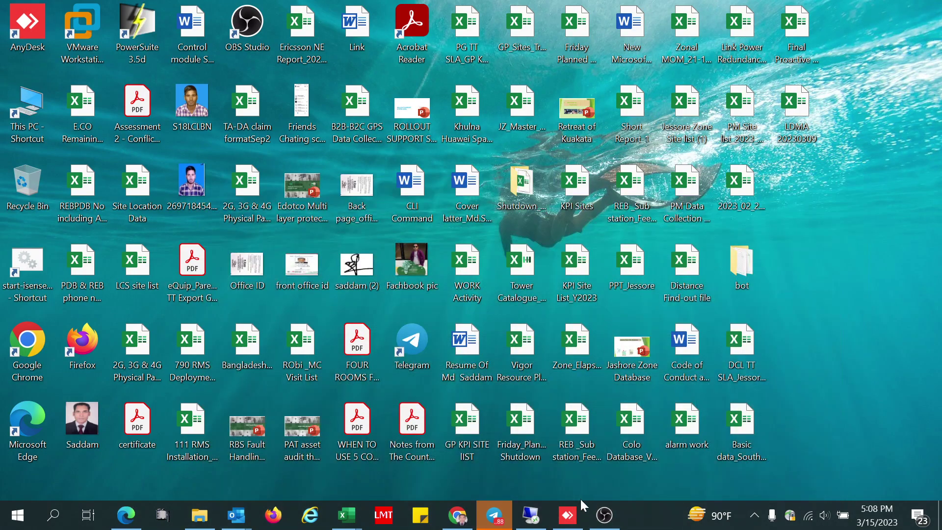
{"action": "left_click", "coordinate": [567, 515]}
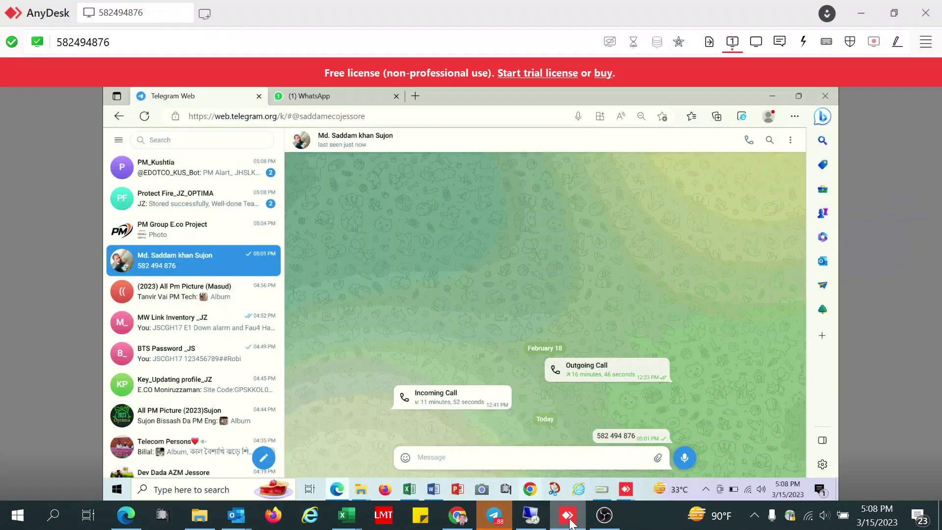
{"action": "left_click", "coordinate": [604, 515]}
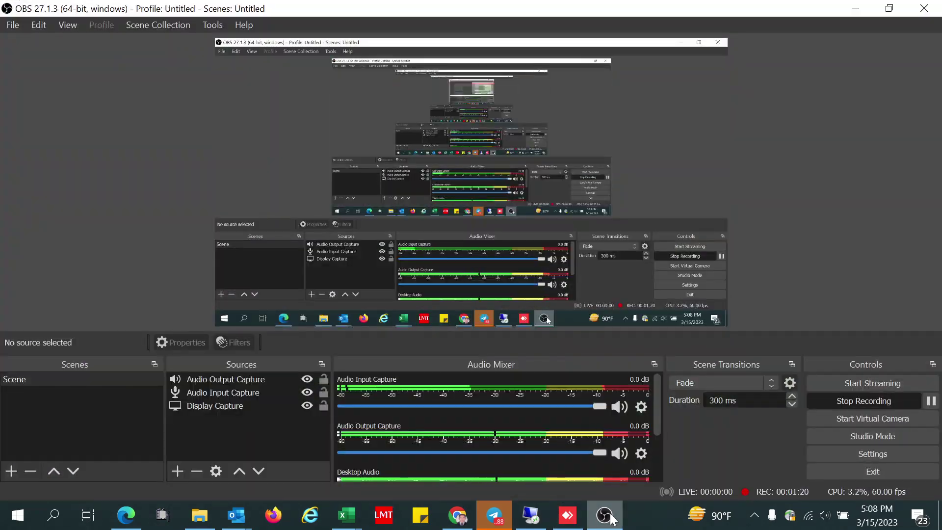
{"action": "left_click", "coordinate": [855, 8]}
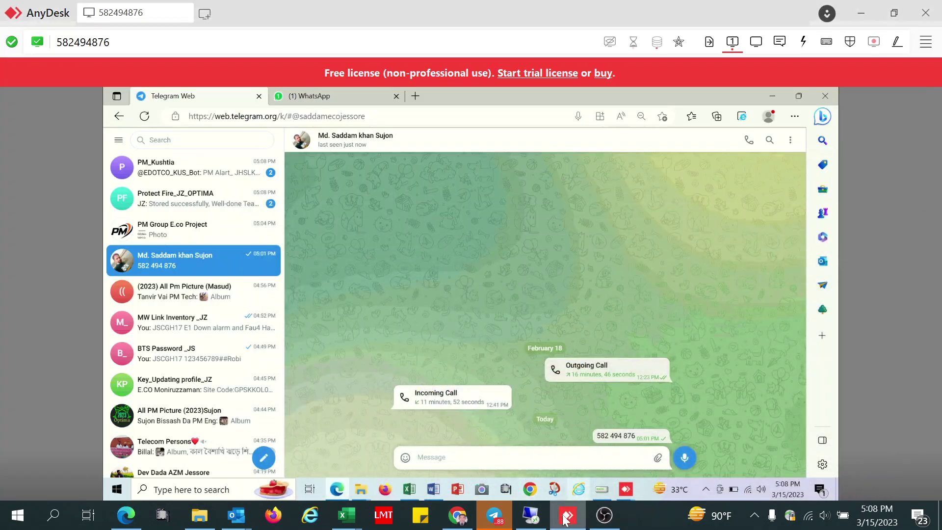
{"action": "left_click", "coordinate": [566, 519]}
{"action": "left_click", "coordinate": [565, 519]}
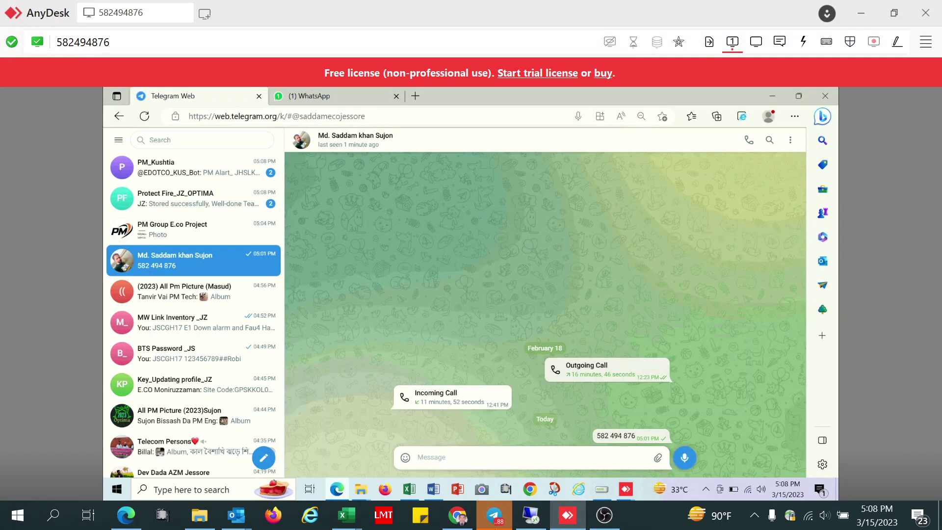
{"action": "left_click", "coordinate": [569, 516]}
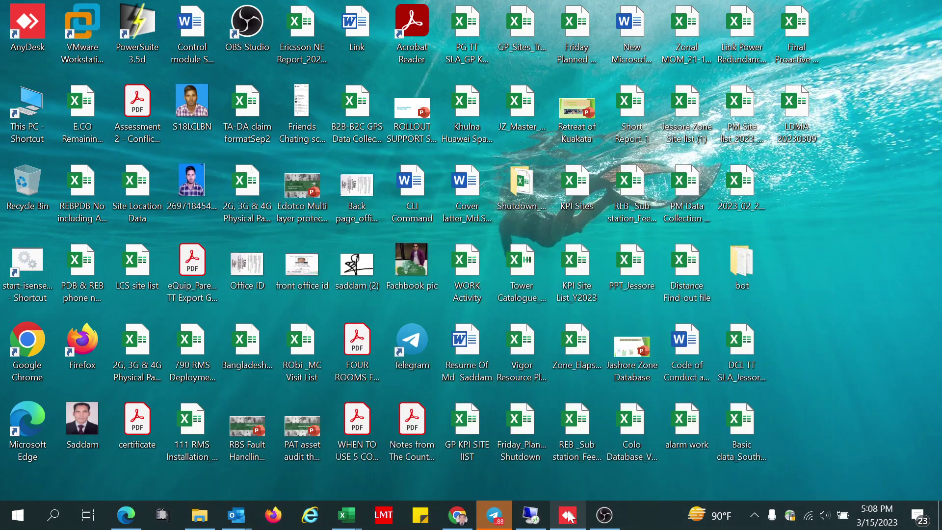
{"action": "left_click", "coordinate": [569, 515]}
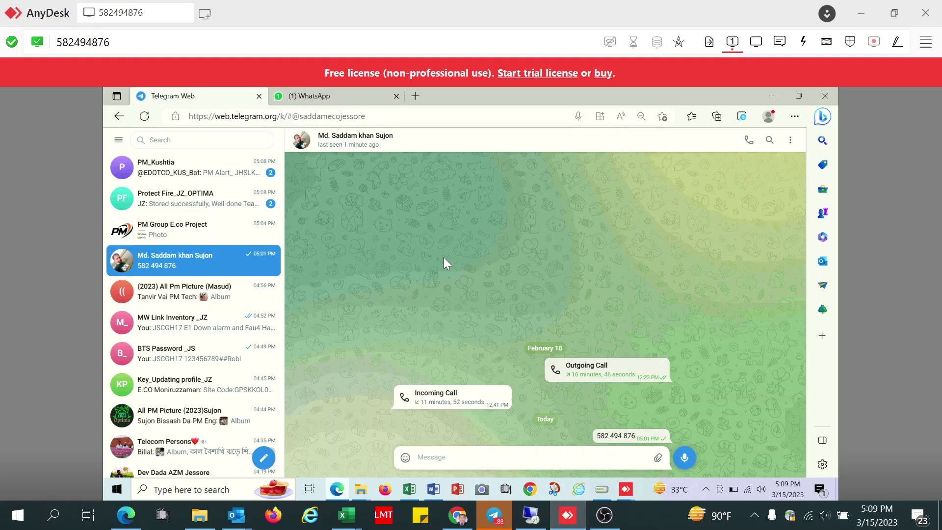
Step: Bring the MINI-LINK Craft Basic NE page to the front in the remote session to check the NE Host Address
{"action": "left_click", "coordinate": [602, 489]}
{"action": "left_click", "coordinate": [607, 492]}
{"action": "left_click", "coordinate": [602, 489]}
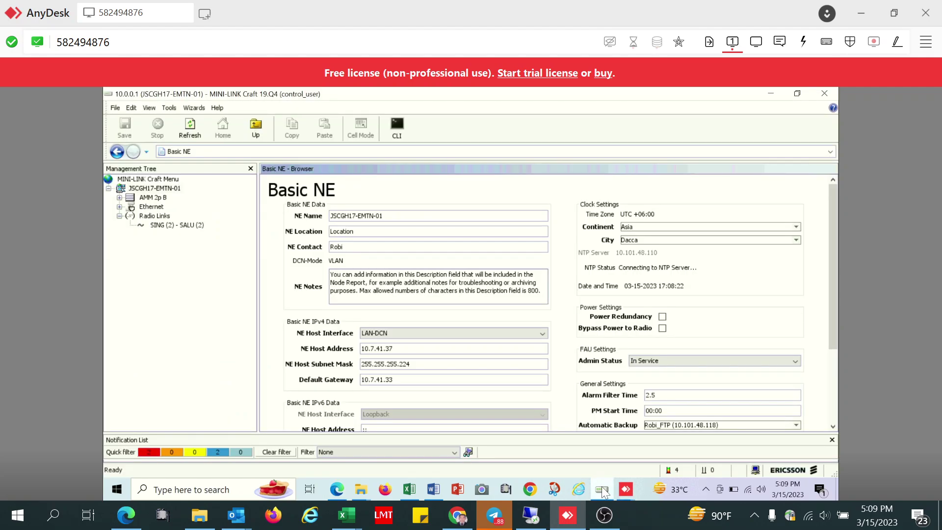
Step: Switch to the 10.101.48.117 remote desktop, complete the IP/Host as 10.7.41.37, and log on to the network element
{"action": "left_click", "coordinate": [528, 508]}
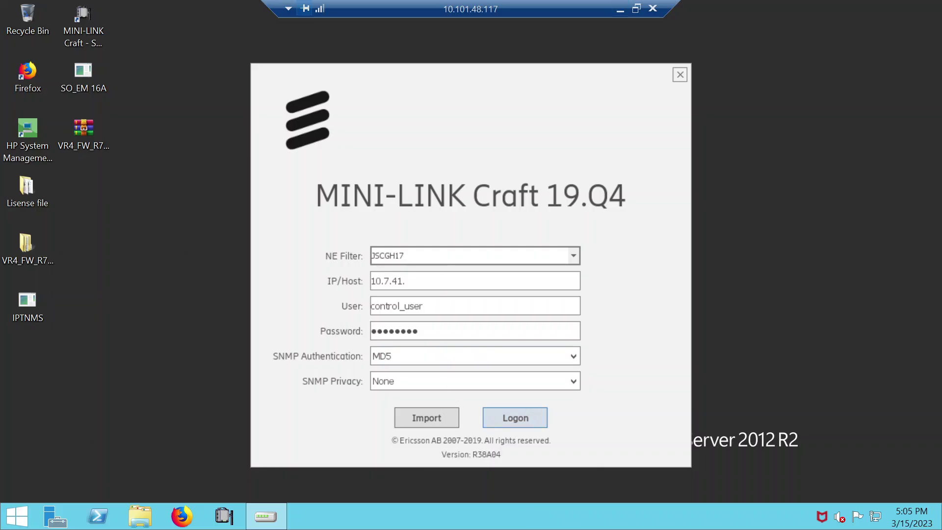
{"action": "left_click", "coordinate": [442, 280]}
{"action": "type", "text": "37"}
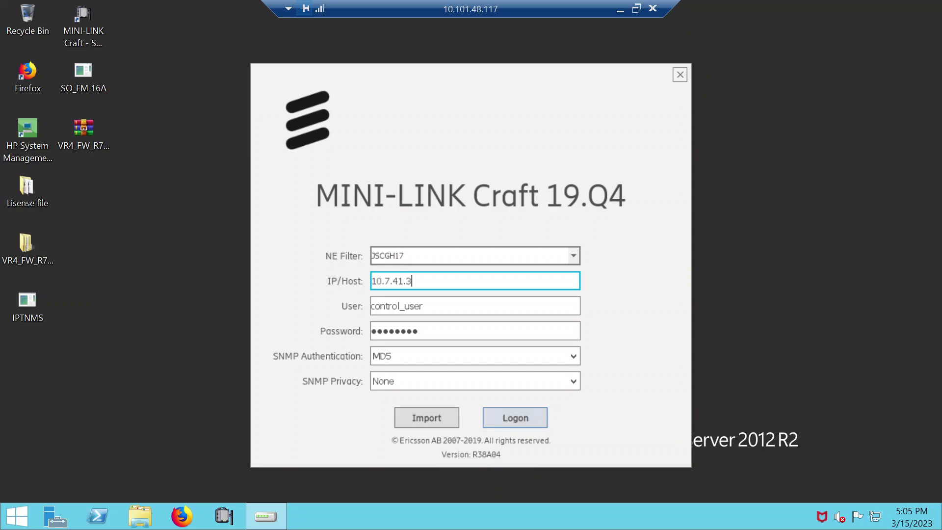
{"action": "left_click", "coordinate": [501, 417]}
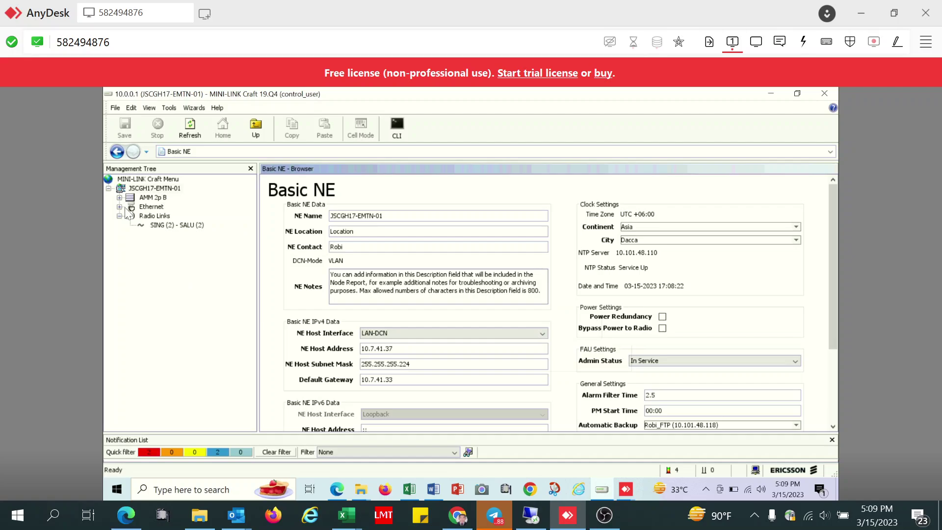
Step: Enlarge the Notification List to review the current alarms, and close the list
{"action": "left_click", "coordinate": [172, 441]}
{"action": "left_click", "coordinate": [163, 433]}
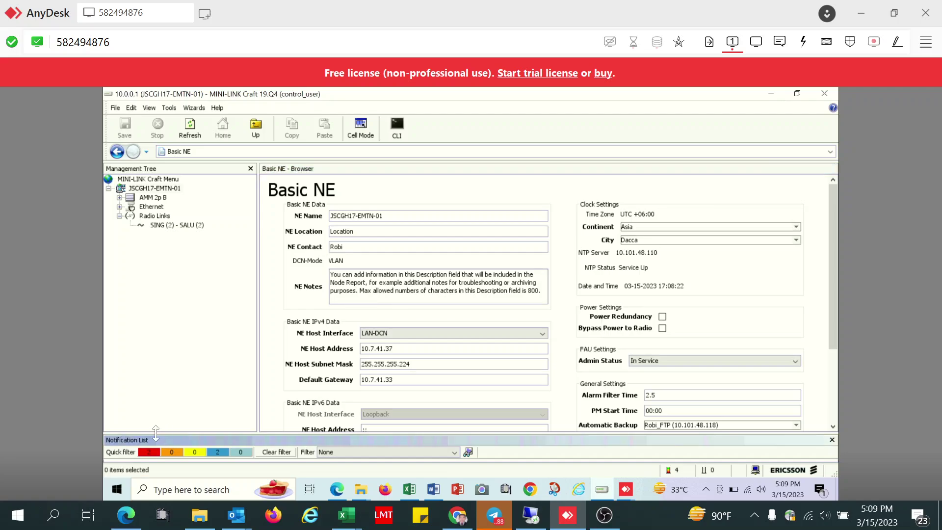
{"action": "left_click_drag", "start_coordinate": [157, 432], "coordinate": [172, 317]}
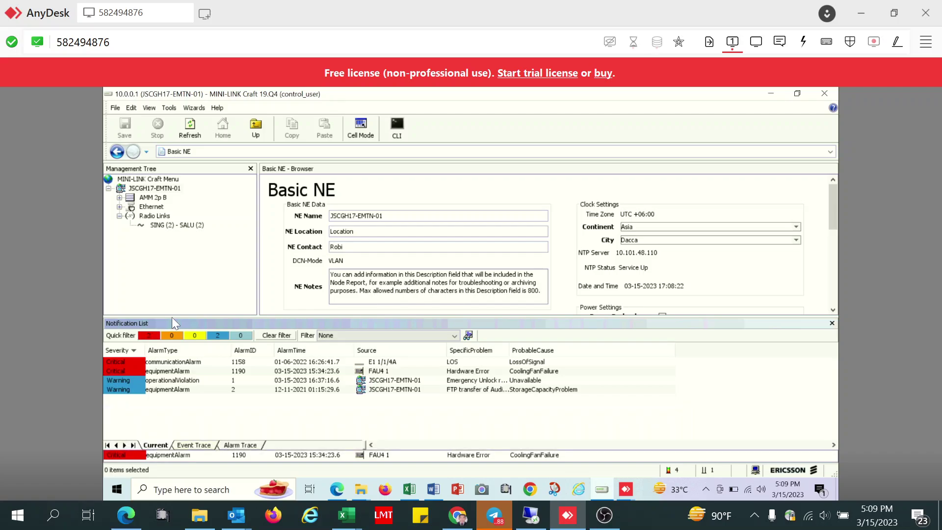
{"action": "left_click", "coordinate": [831, 323]}
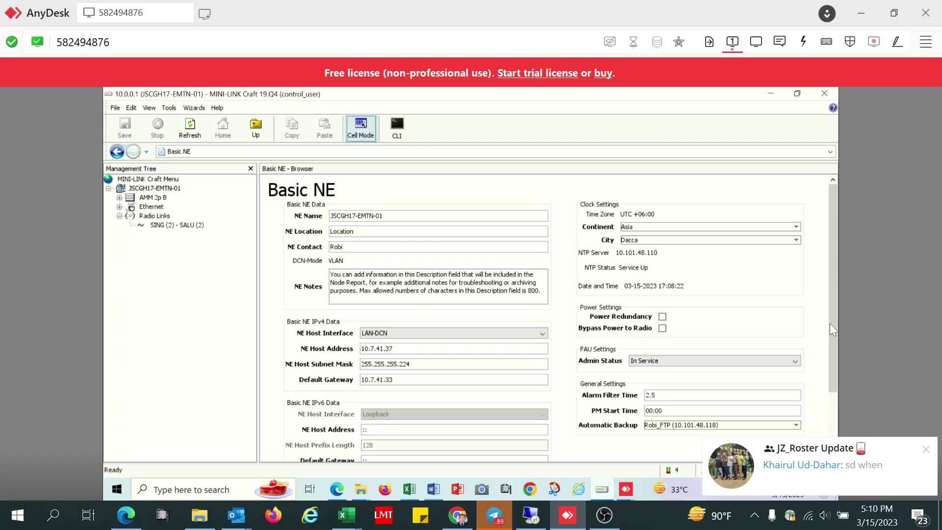
Step: Dismiss the chat notification pop-ups and open the Activities view of JSCGH17-EMTN-01
{"action": "mouse_move", "coordinate": [928, 466]}
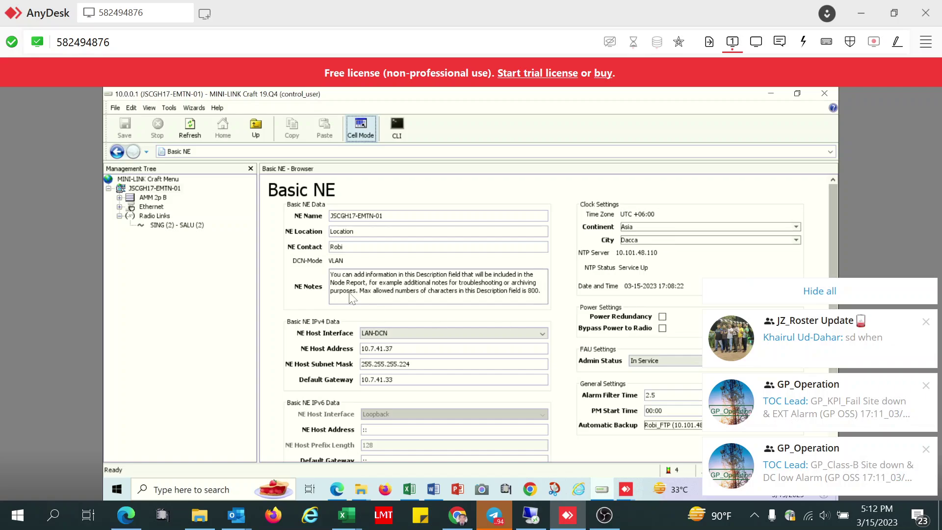
{"action": "left_click", "coordinate": [823, 294]}
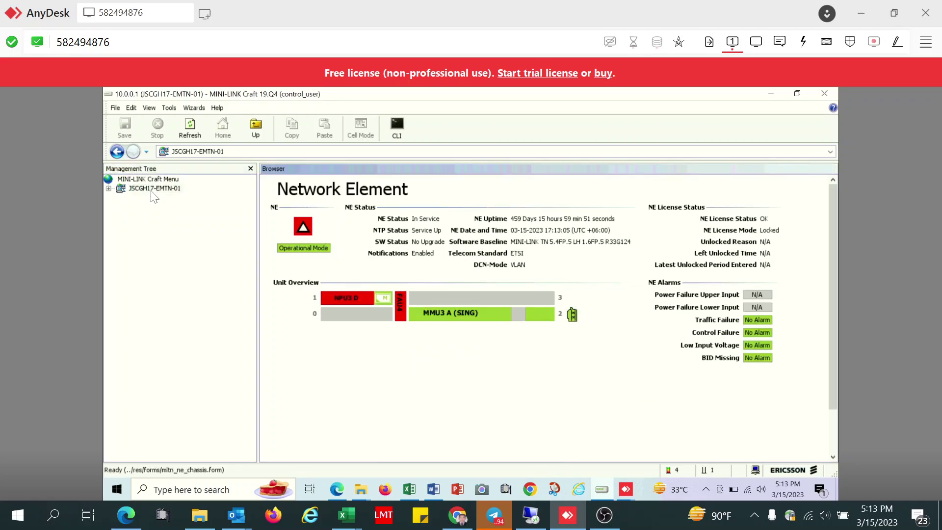
{"action": "right_click", "coordinate": [152, 193]}
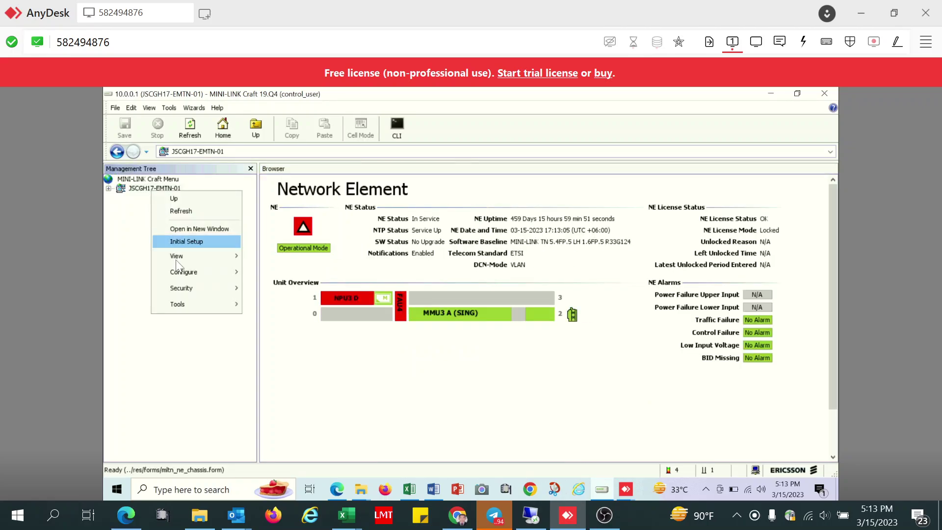
{"action": "mouse_move", "coordinate": [176, 260]}
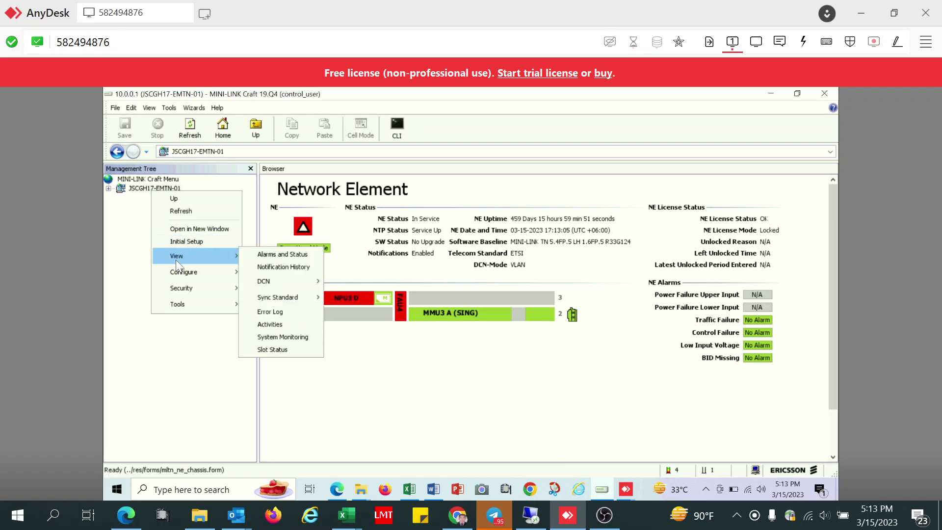
{"action": "left_click", "coordinate": [270, 325]}
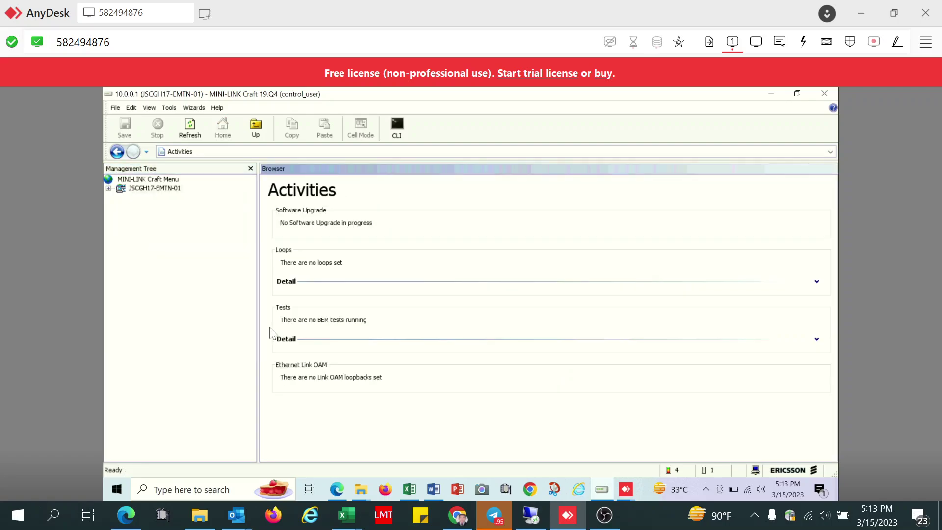
Step: Return to the JSCGH17-EMTN-01 Network Element page and look through its View and Configure options
{"action": "left_click", "coordinate": [141, 190]}
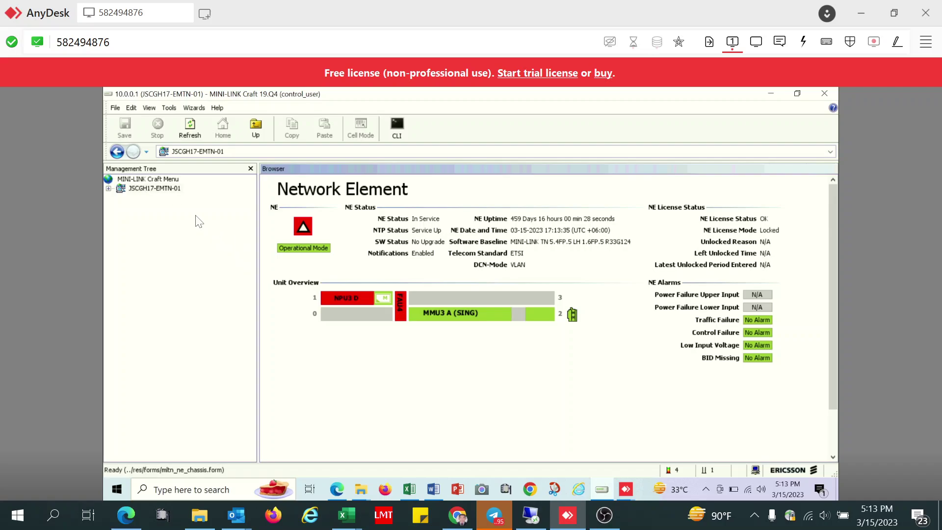
{"action": "right_click", "coordinate": [153, 189]}
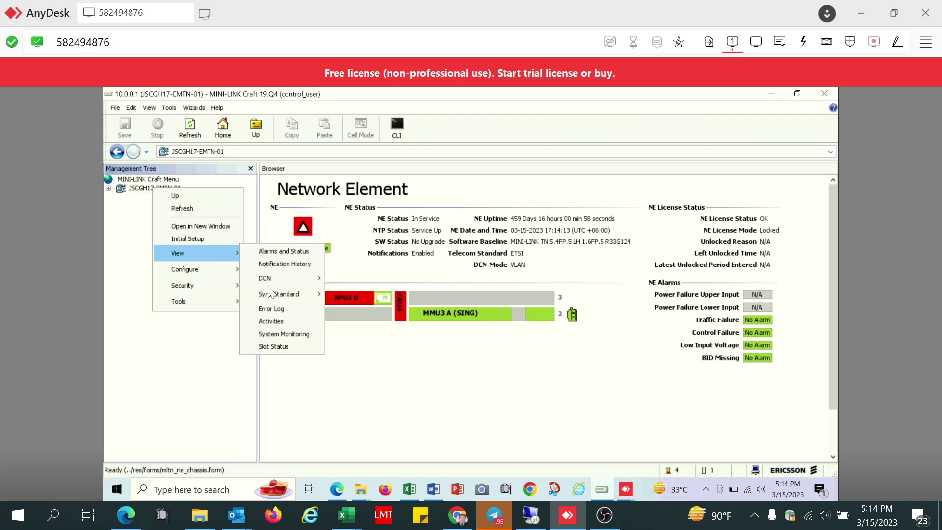
{"action": "mouse_move", "coordinate": [196, 269]}
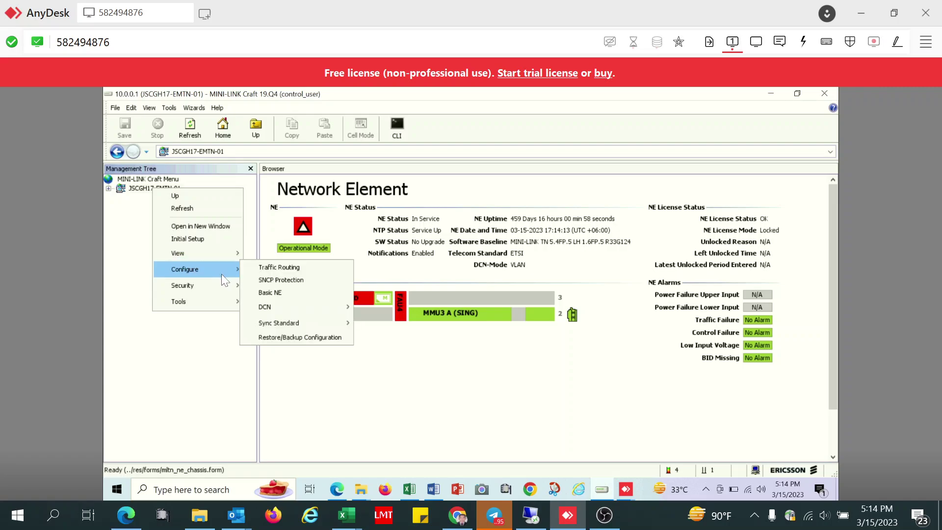
{"action": "mouse_move", "coordinate": [237, 284]}
{"action": "left_click", "coordinate": [122, 187]}
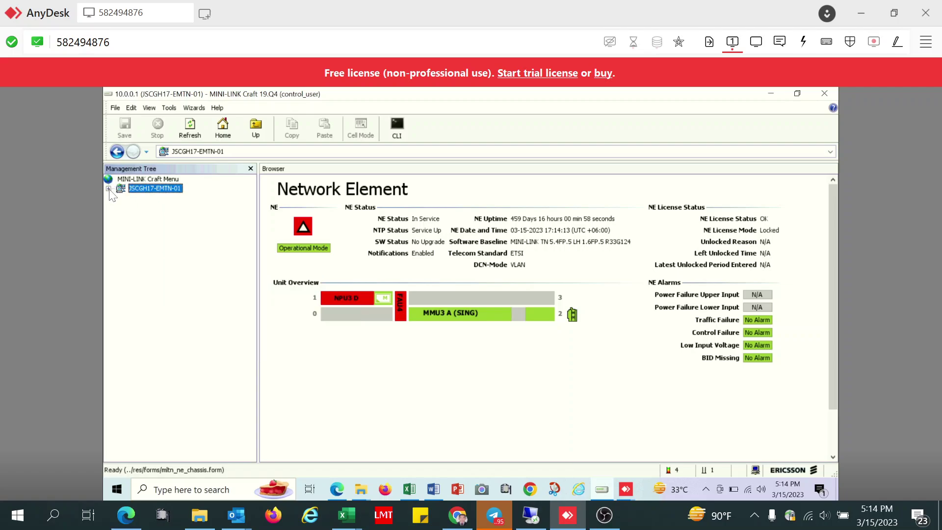
Step: Expand the JSCGH17-EMTN-01 tree with its Ethernet and AMM 2p B branches, and view the E1 alarms and status of NPU3 D 1/1
{"action": "left_click", "coordinate": [108, 189]}
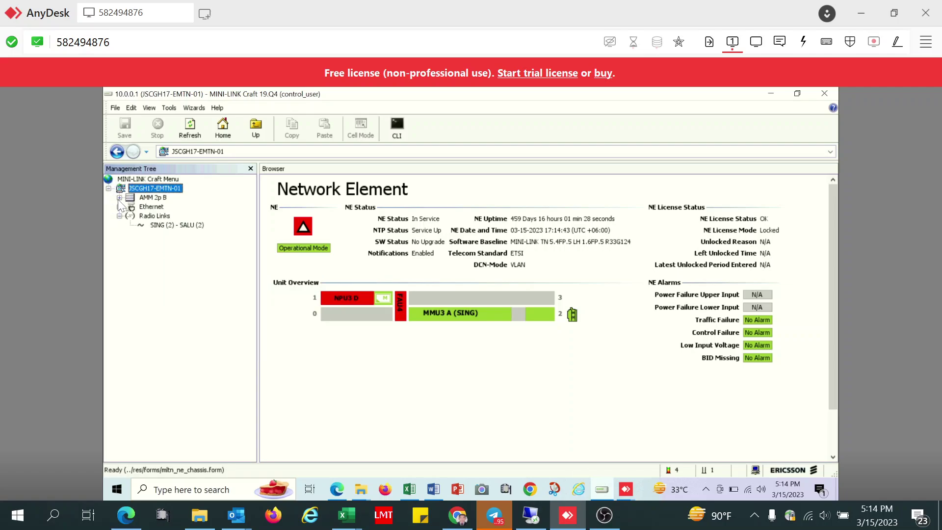
{"action": "left_click", "coordinate": [119, 206]}
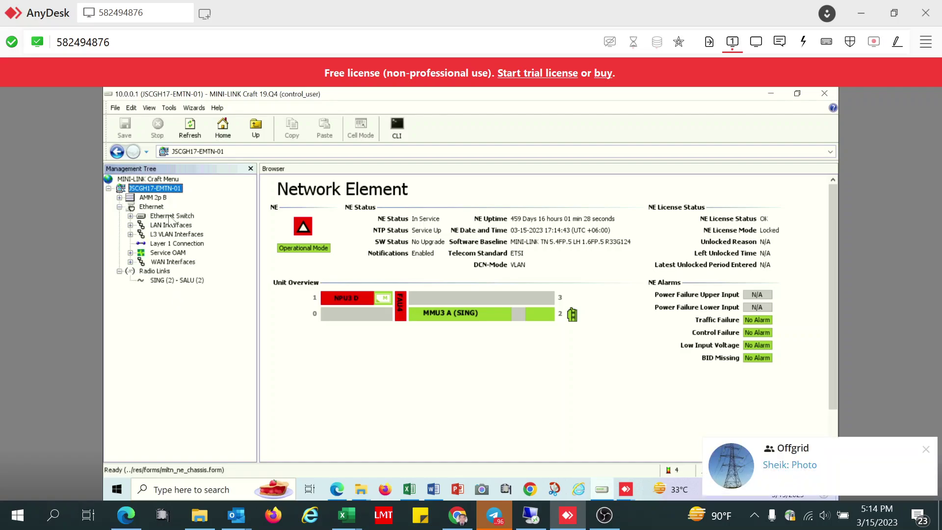
{"action": "left_click", "coordinate": [119, 197]}
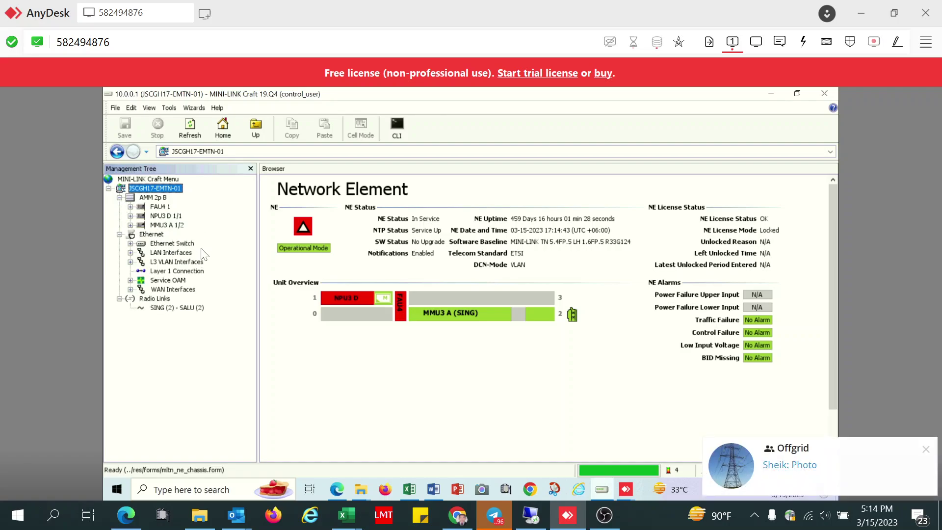
{"action": "left_click", "coordinate": [152, 216]}
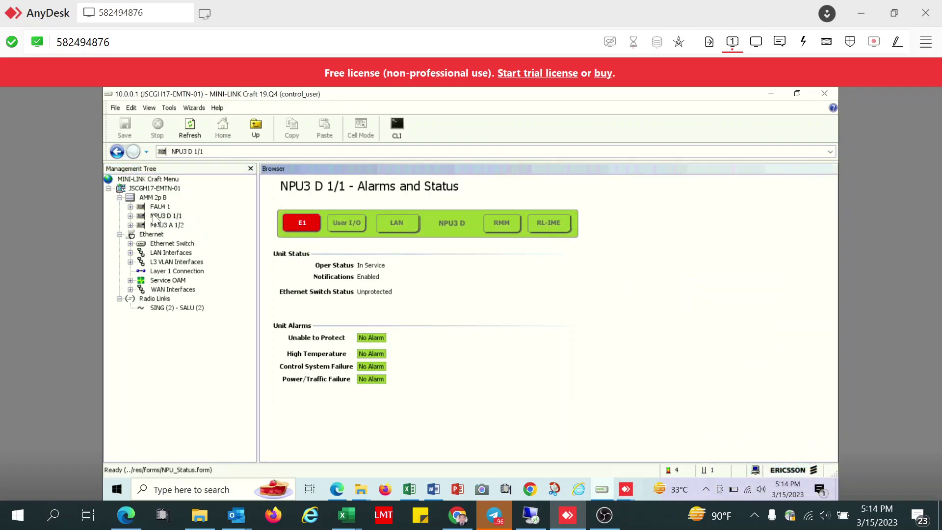
{"action": "left_click", "coordinate": [302, 224]}
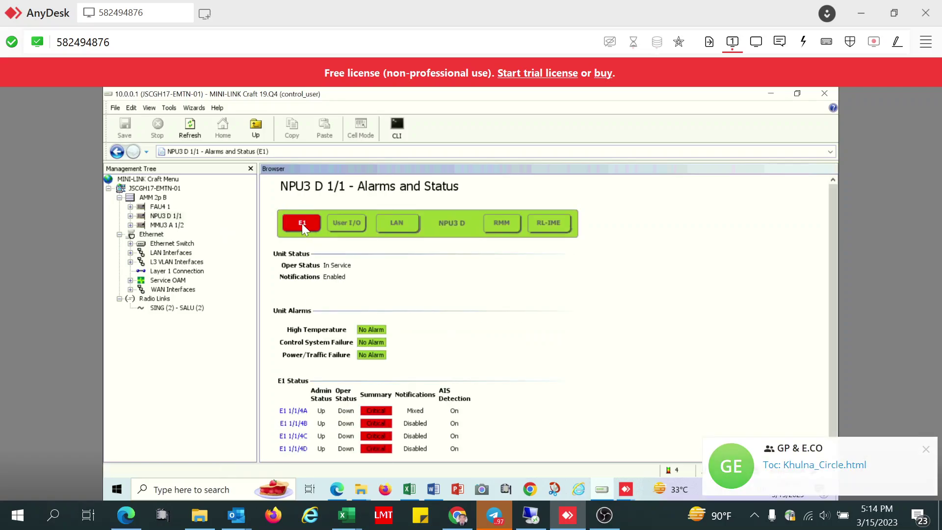
{"action": "left_click", "coordinate": [302, 227]}
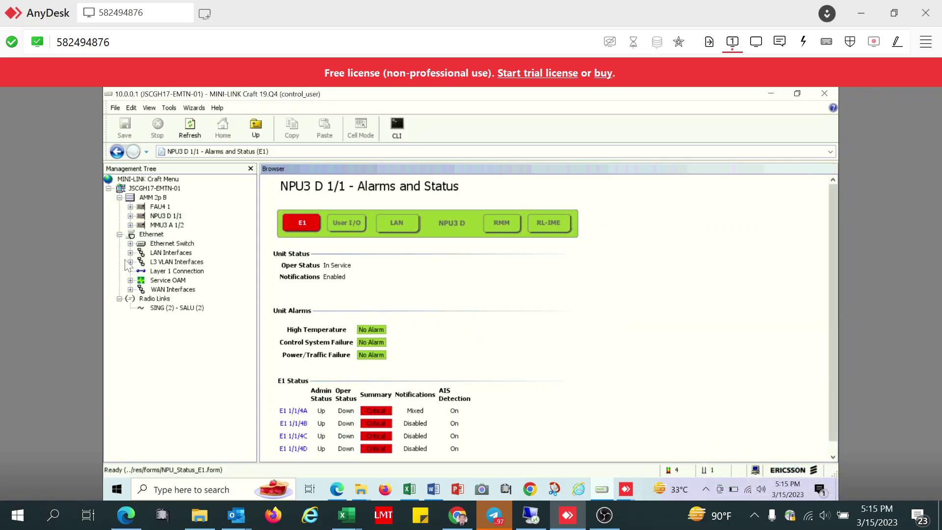
Step: Open the general configuration of NPU3 D 1/1 to review its notification and sync settings
{"action": "right_click", "coordinate": [161, 217]}
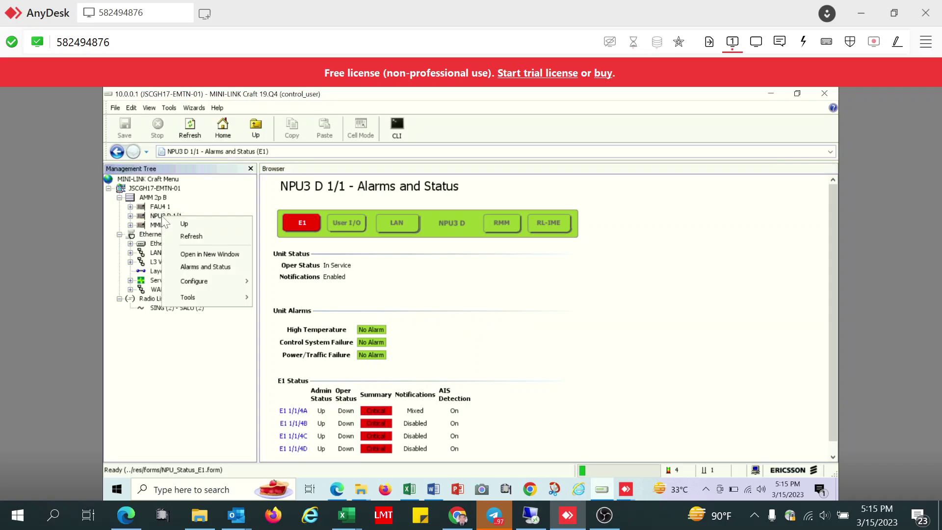
{"action": "mouse_move", "coordinate": [208, 296]}
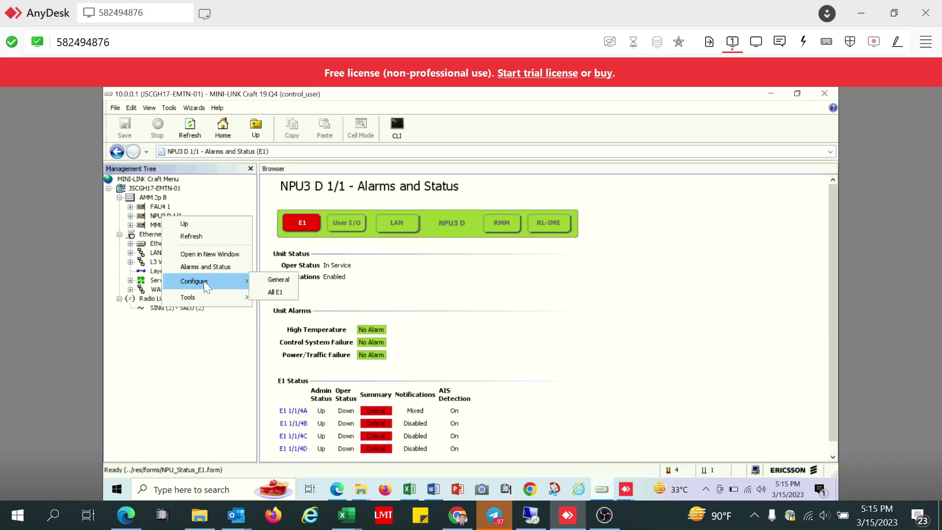
{"action": "left_click", "coordinate": [270, 278]}
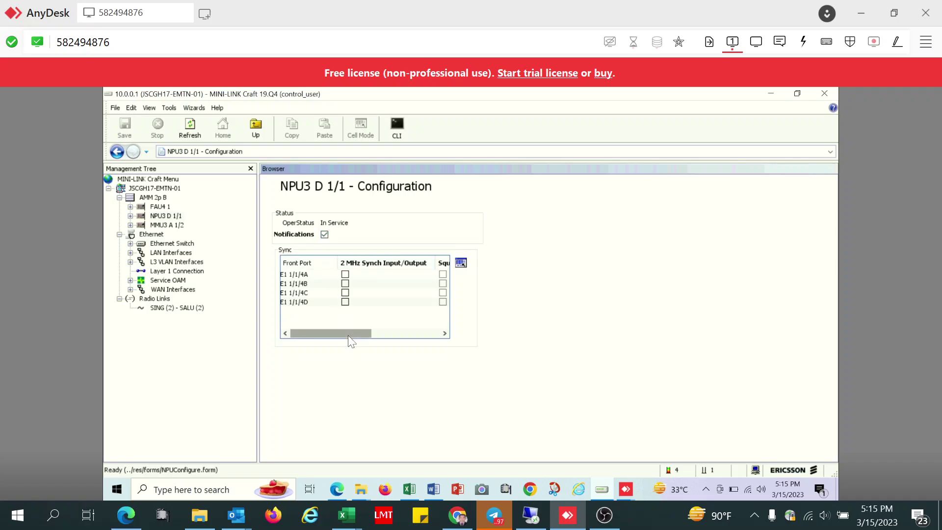
Step: Return to the JSCGH17-EMTN-01 overview and check the E1 status of the alarmed NPU3 D unit again
{"action": "left_click", "coordinate": [154, 189]}
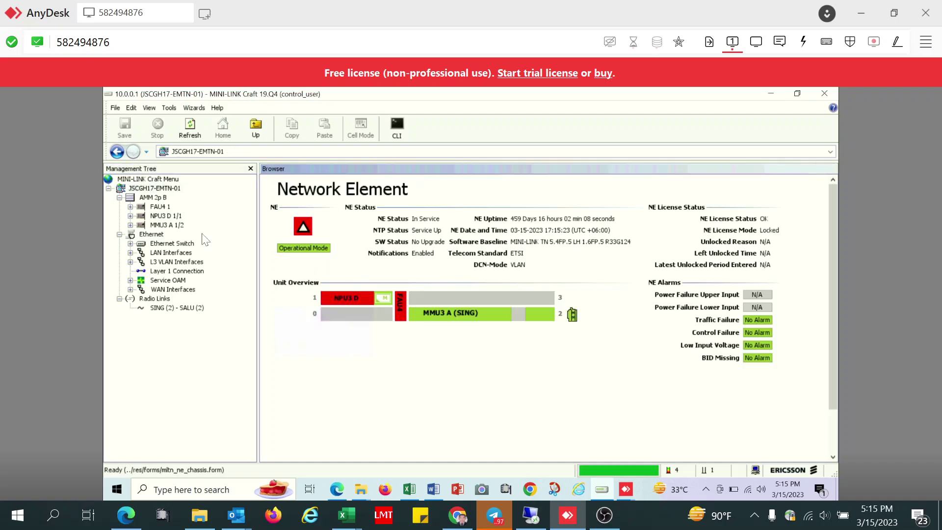
{"action": "left_click", "coordinate": [346, 301]}
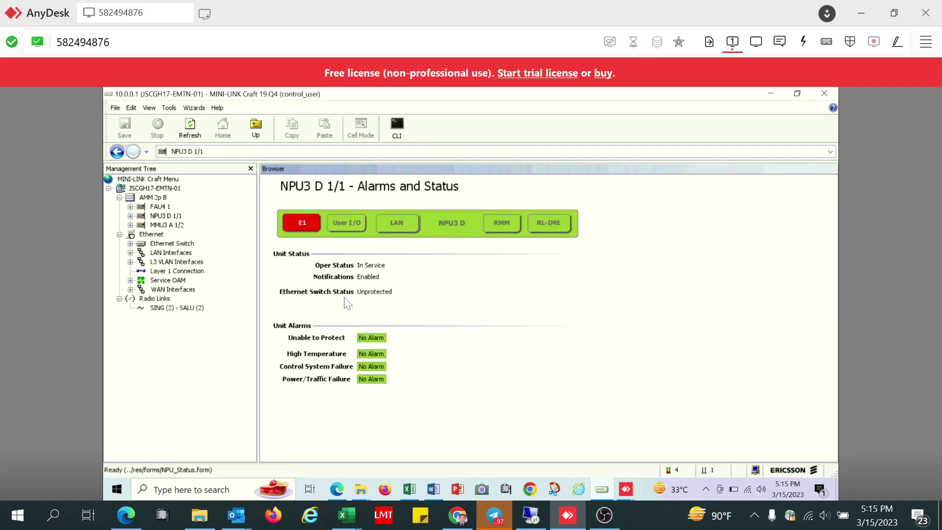
{"action": "left_click", "coordinate": [299, 228]}
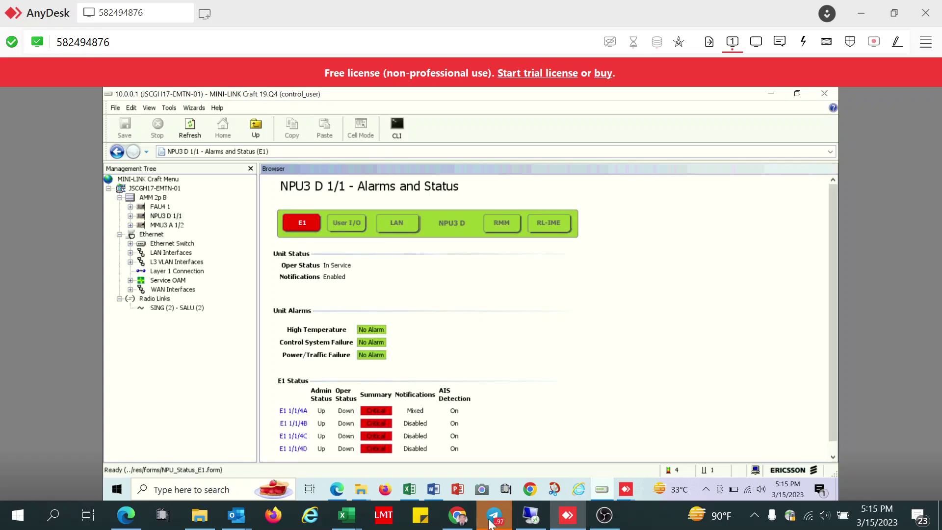
Step: In the All E1 configuration of NPU3 D 1/1, disable notifications for E1 1/1/4A and save the change
{"action": "right_click", "coordinate": [158, 219]}
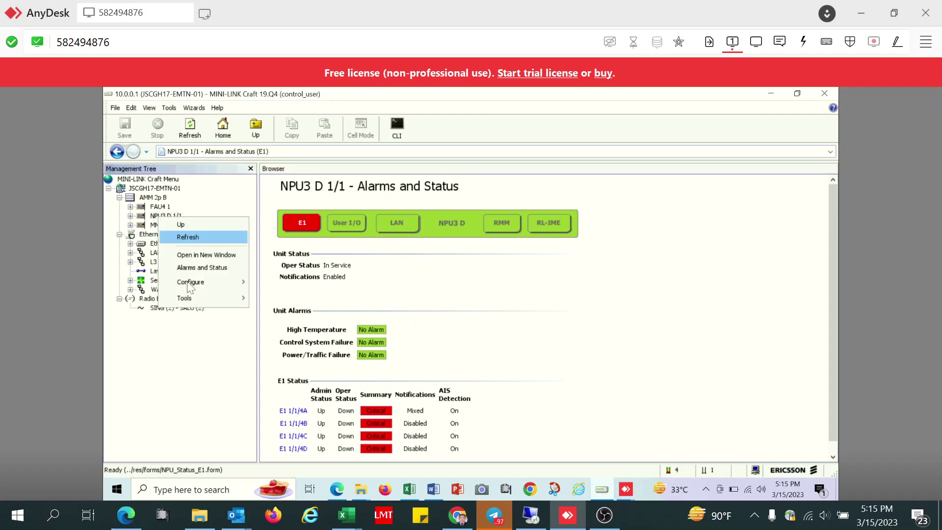
{"action": "mouse_move", "coordinate": [187, 283]}
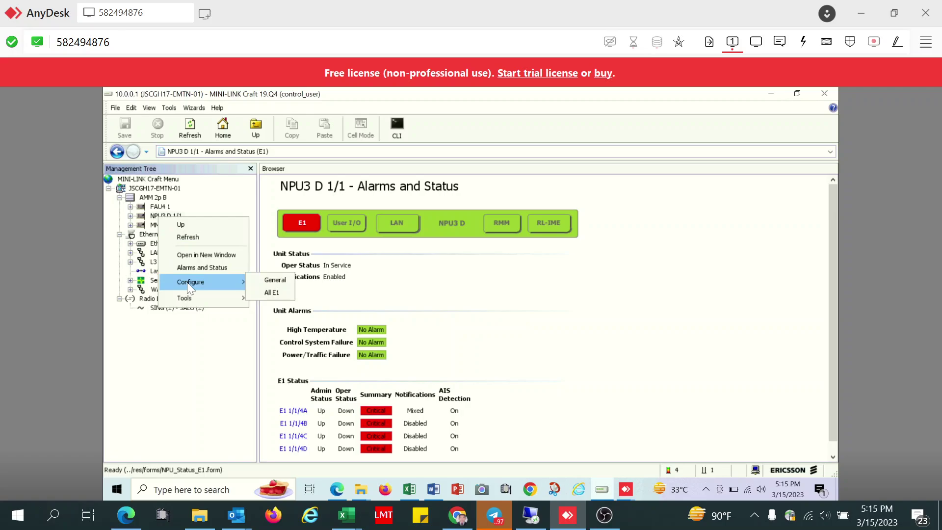
{"action": "left_click", "coordinate": [275, 294]}
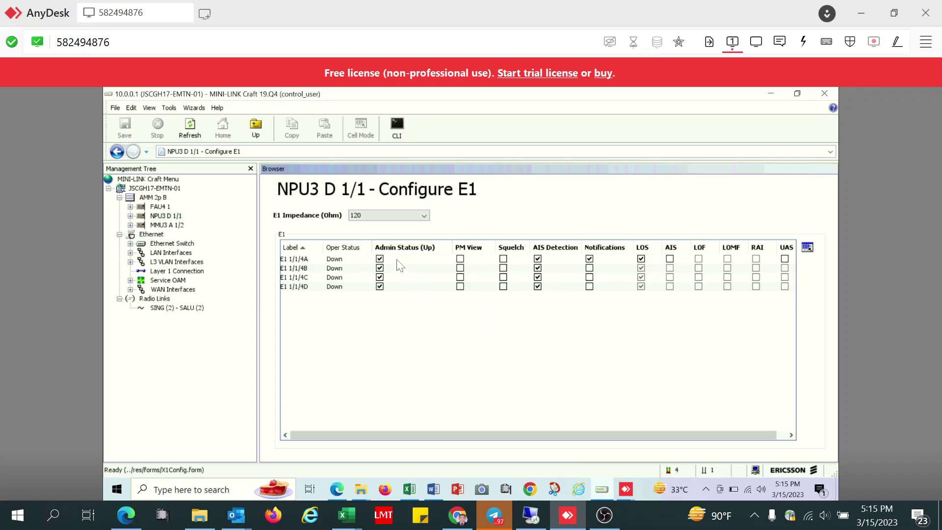
{"action": "left_click", "coordinate": [589, 259]}
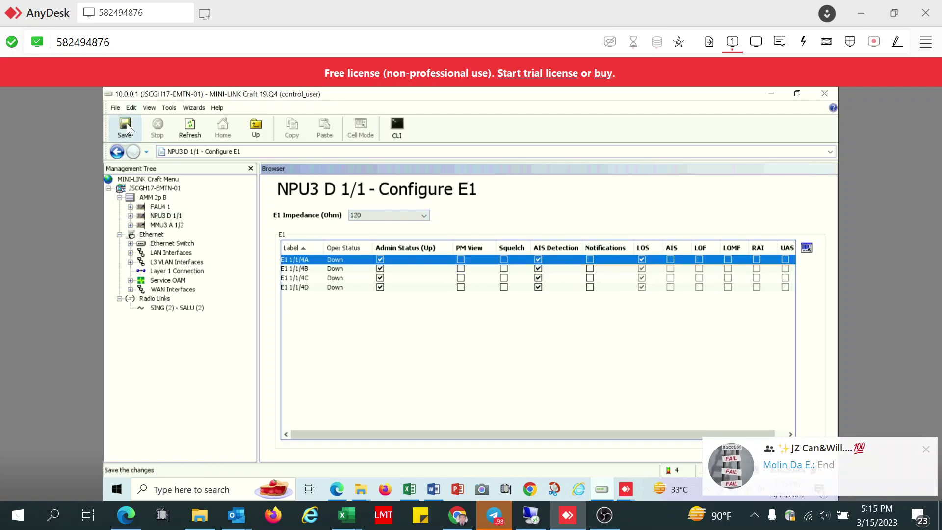
{"action": "left_click", "coordinate": [125, 126]}
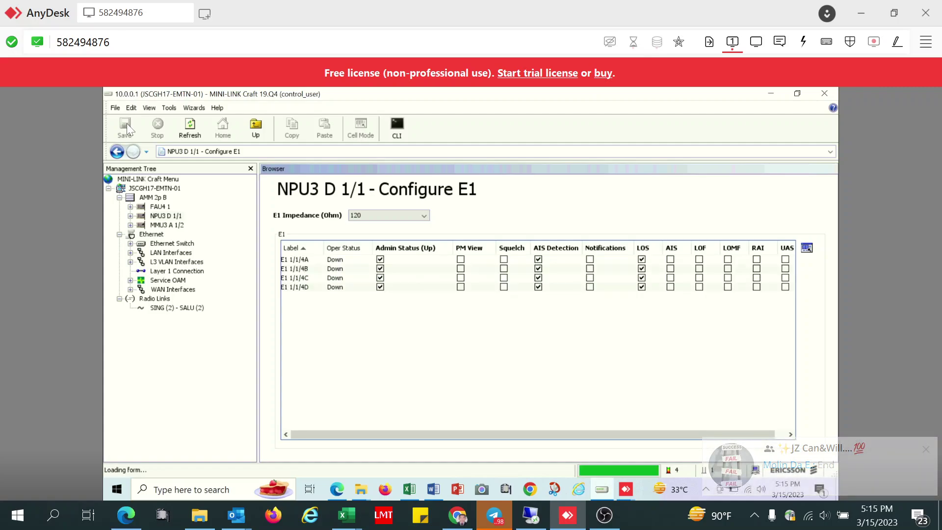
Step: Recheck the unit overview of JSCGH17-EMTN-01 and open the alarms and status of the FAU4 unit
{"action": "left_click", "coordinate": [148, 189]}
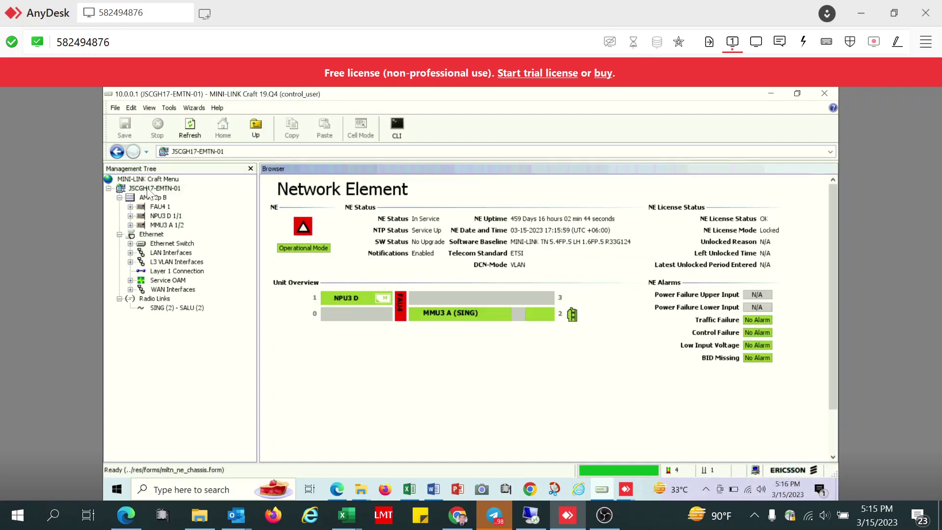
{"action": "left_click", "coordinate": [400, 319]}
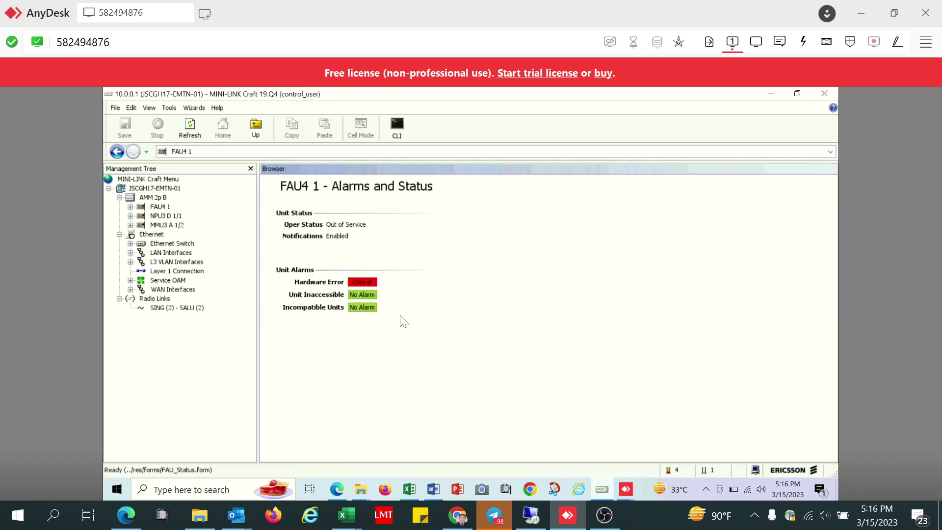